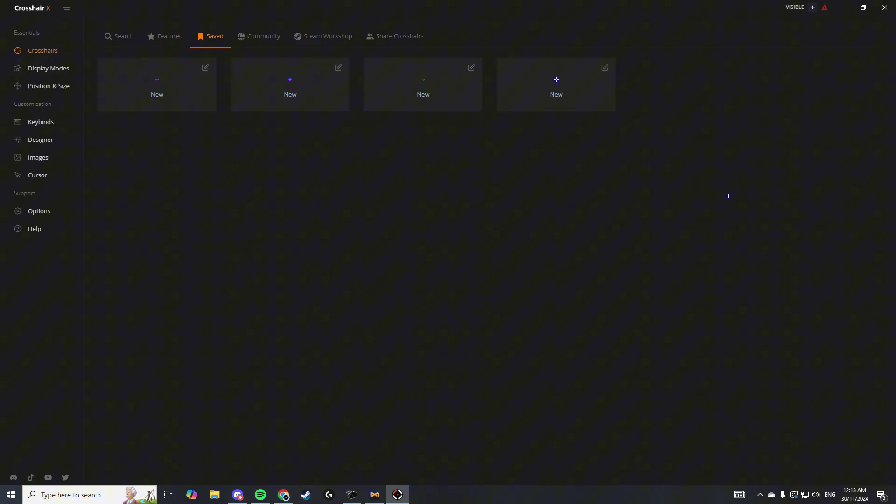
Step: Compare the Game Bar and Simple Overlay display modes, leave Simple Overlay Mode selected and open its display selector
left_click(44, 68)
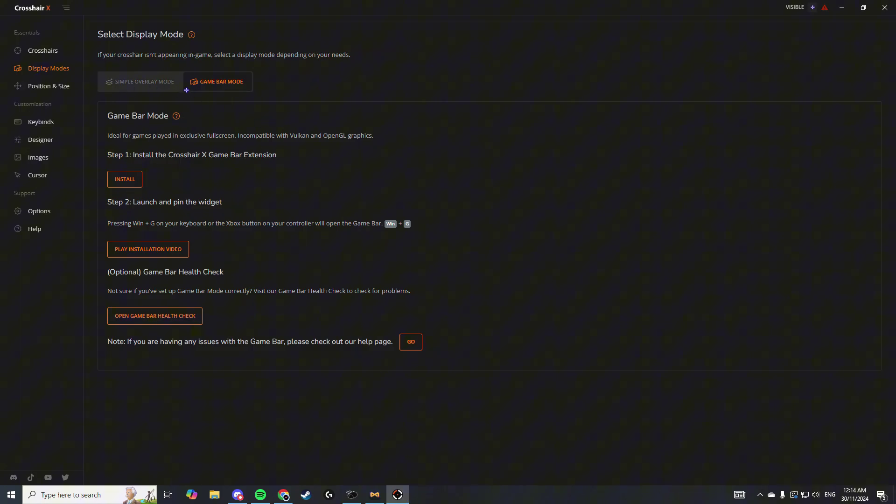
left_click(161, 85)
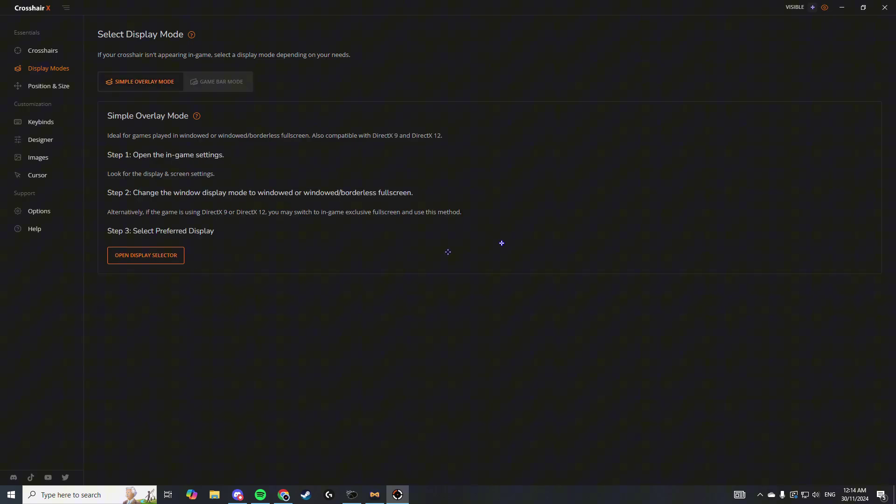
left_click(187, 82)
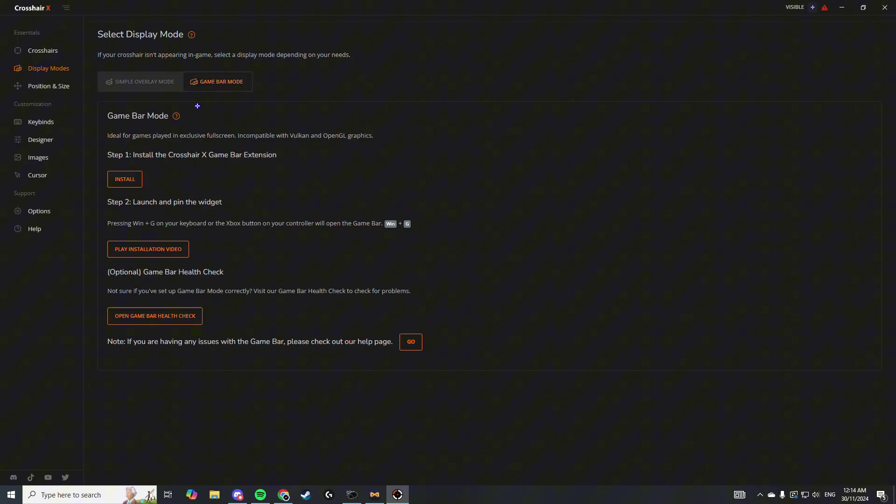
left_click(143, 84)
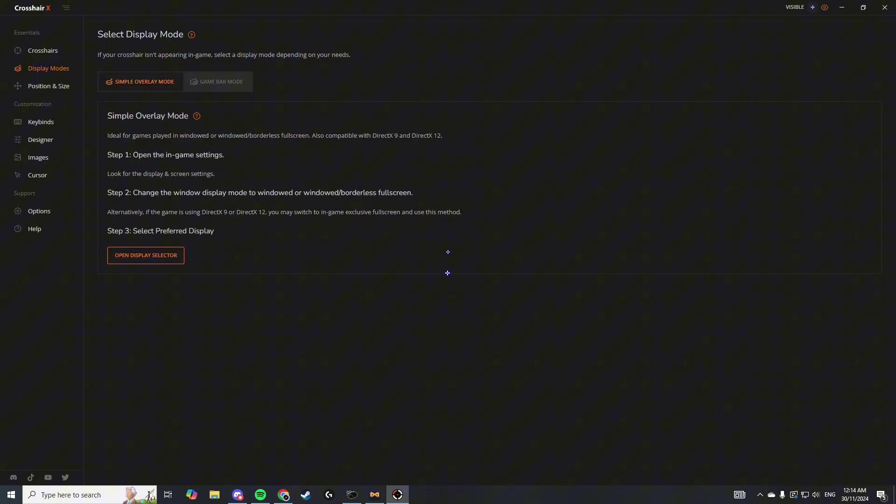
left_click(138, 264)
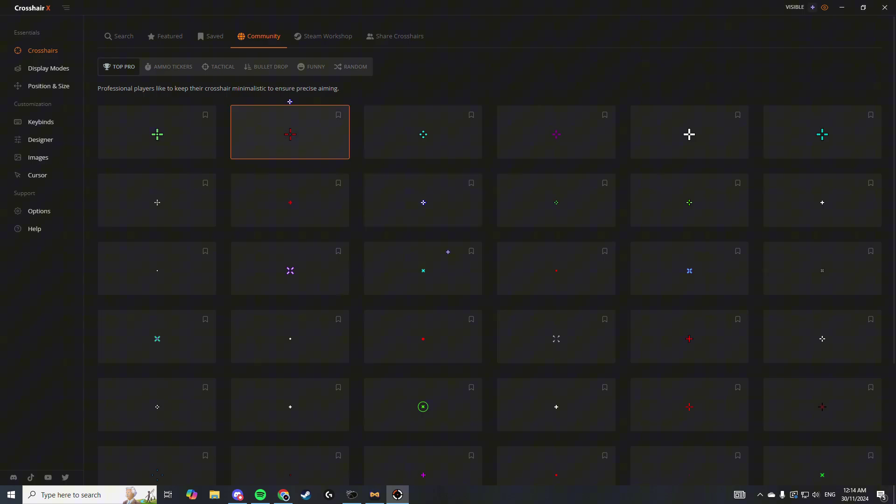
Step: Open the keybind settings, examine the available aim key actions and test the aim key on the crosshair
left_click(54, 125)
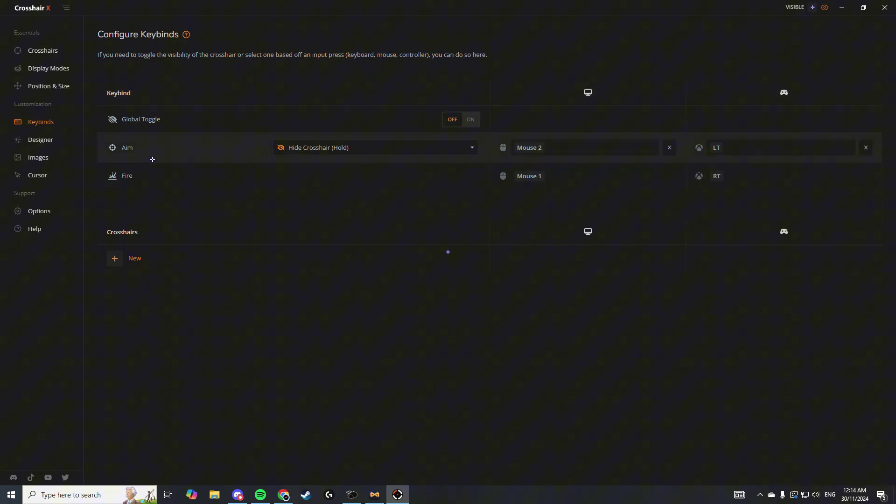
left_click(367, 152)
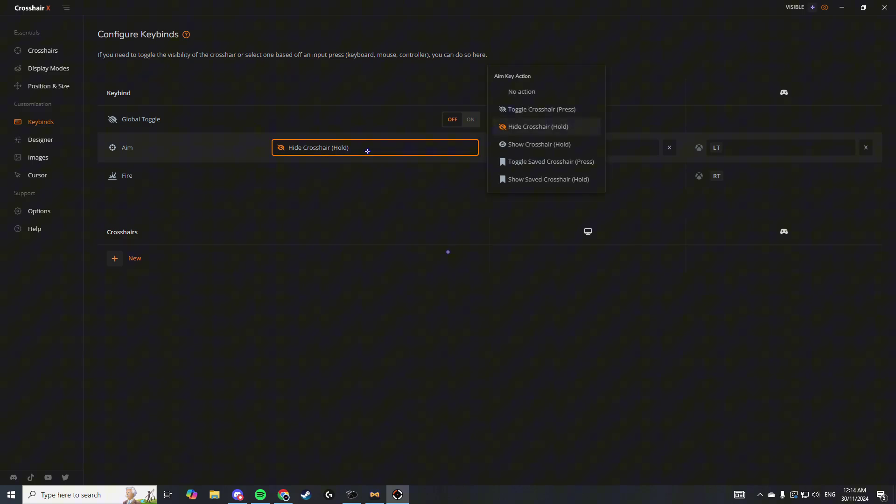
left_click(344, 164)
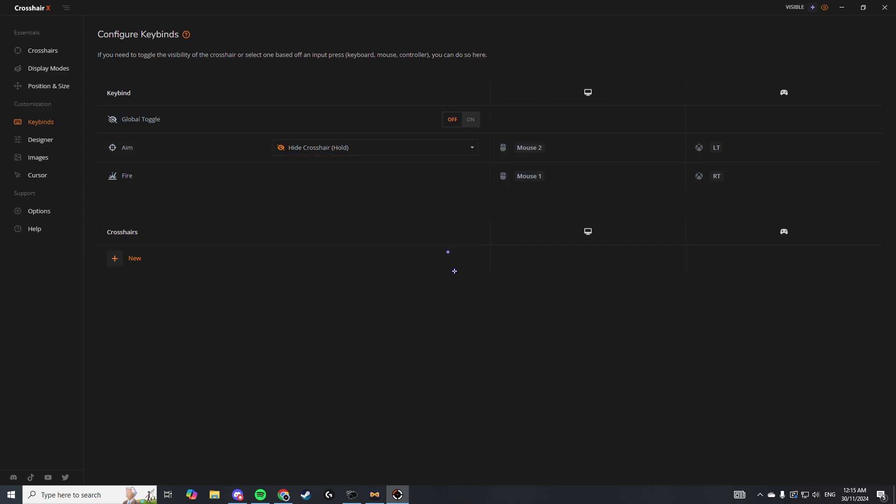
right_click(456, 288)
Step: Try Toggle Crosshair (Press) as the aim key action and return it to Hide Crosshair (Hold)
left_click(470, 147)
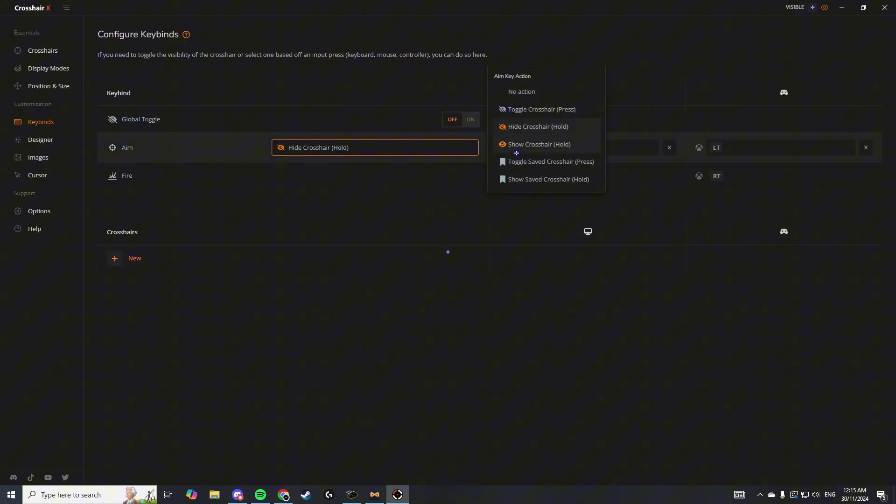
left_click(543, 110)
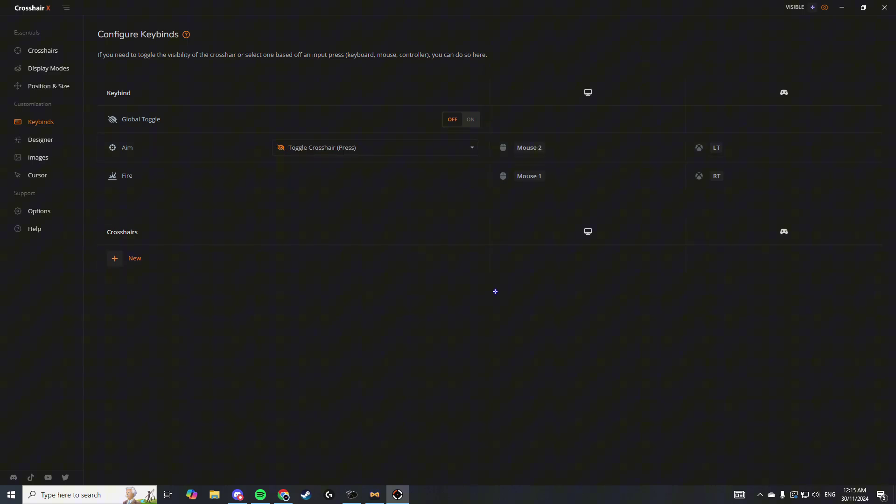
left_click(470, 152)
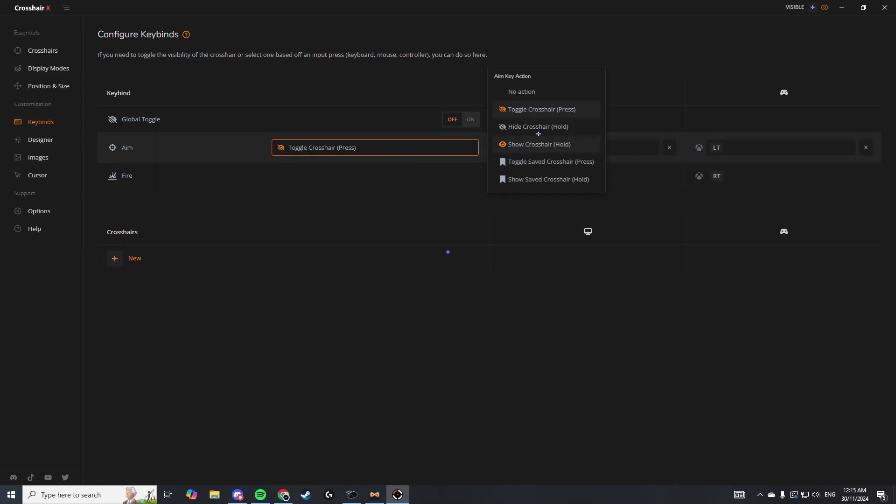
left_click(539, 126)
left_click(462, 150)
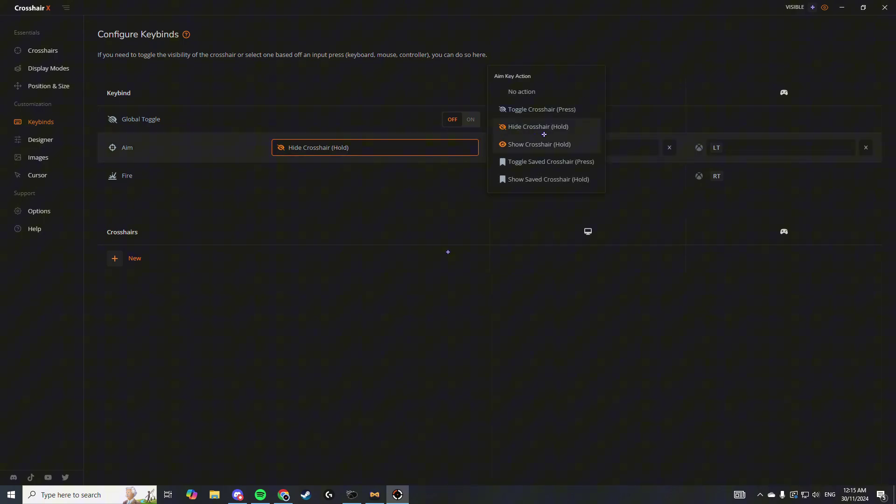
Step: Examine the designer's line, center dot, outline and animation settings for the current crosshair
left_click(70, 140)
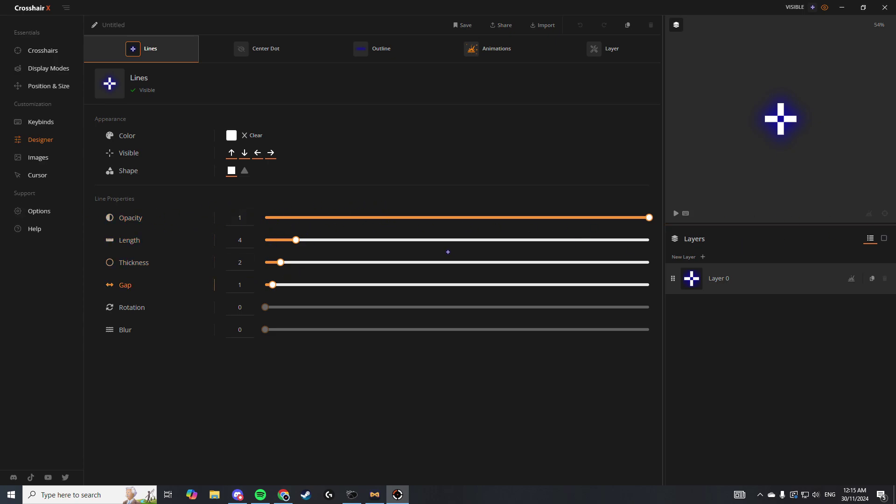
left_click(262, 52)
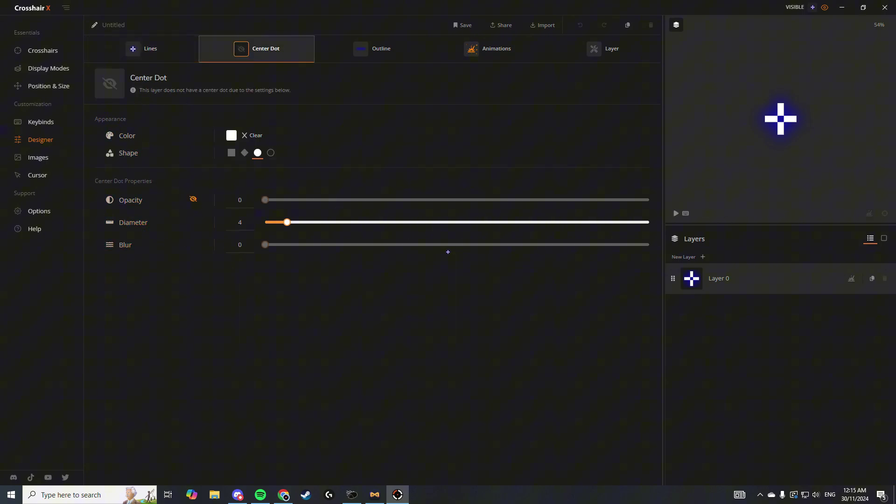
left_click(407, 58)
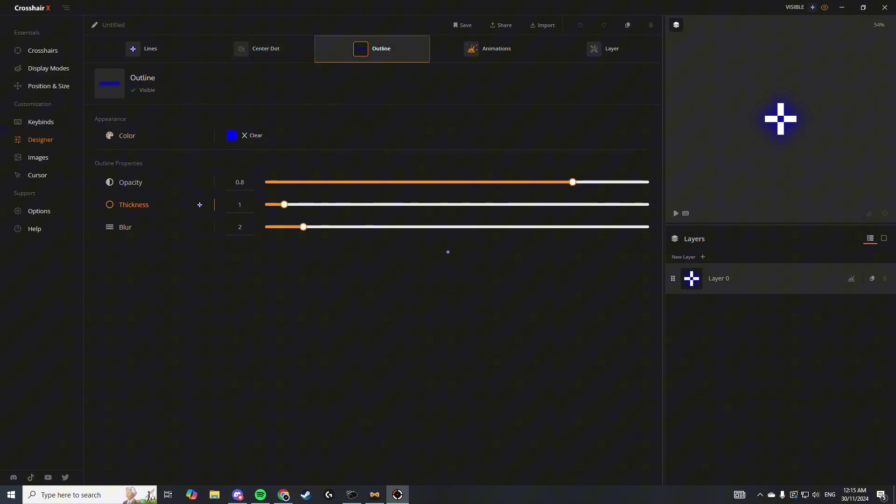
left_click(483, 56)
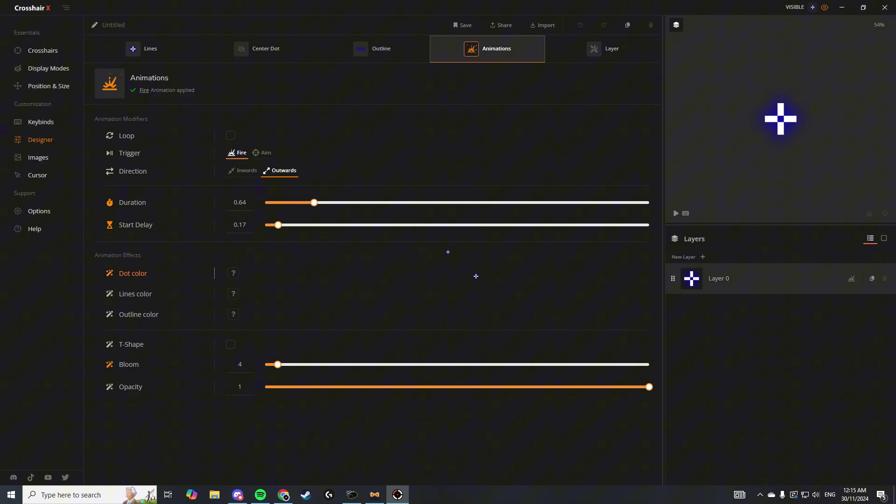
Step: Enlarge the crosshair overlay in the position and size settings
left_click(47, 69)
left_click(47, 86)
left_click_drag(132, 108, 214, 111)
Step: Return to the designer's animation settings and trigger the fire animation several times to preview it
left_click(36, 139)
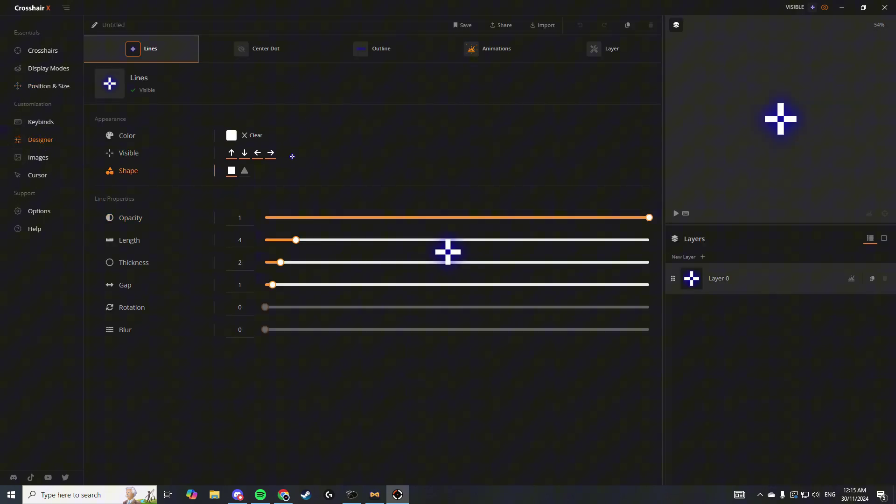
left_click(499, 51)
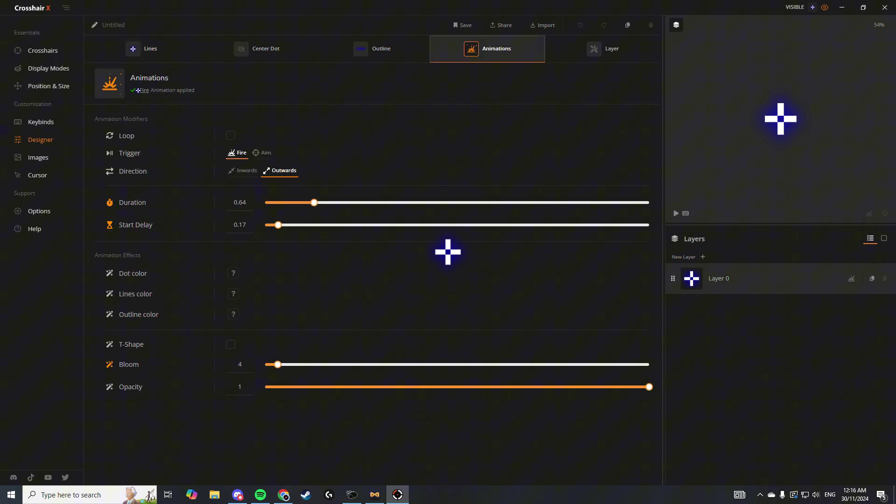
left_click(451, 278)
left_click(452, 278)
left_click(451, 278)
left_click(438, 273)
left_click(436, 297)
Step: Test the fire animation with duration 2.22 and bloom 120, and set its duration to 0.51 and bloom to 5
left_click_drag(314, 202, 436, 204)
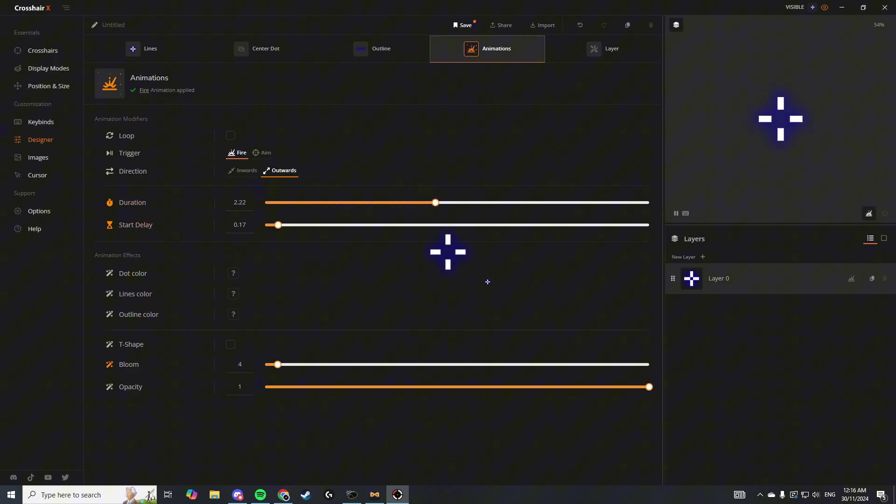
mouse_move(278, 224)
left_mouse_down()
mouse_move(358, 225)
mouse_move(278, 235)
left_mouse_up()
left_click_drag(428, 198, 304, 203)
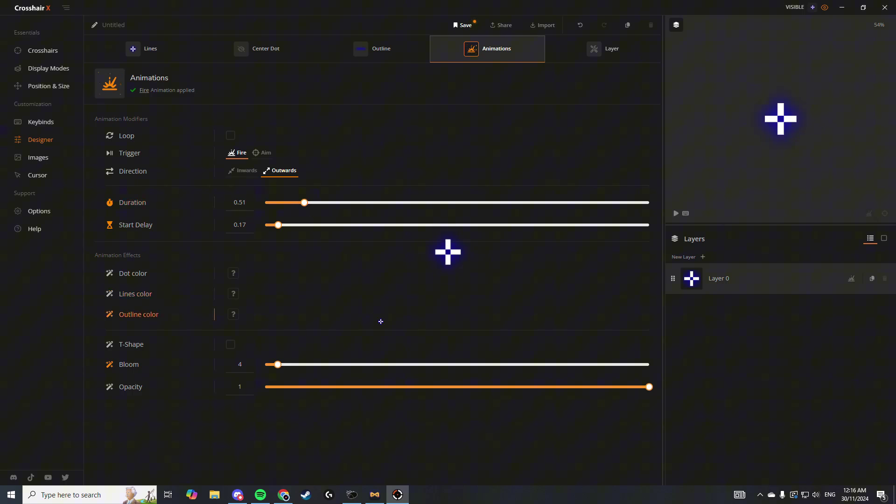
left_click_drag(278, 364, 706, 364)
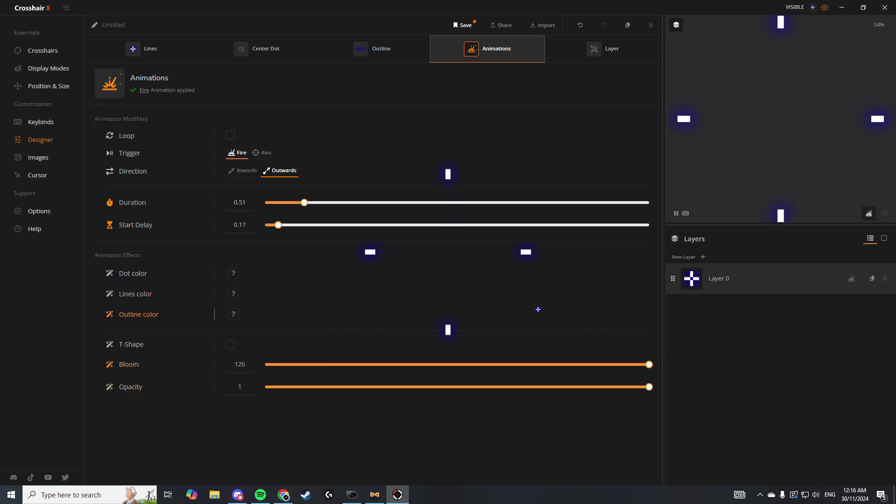
left_click_drag(628, 369, 281, 367)
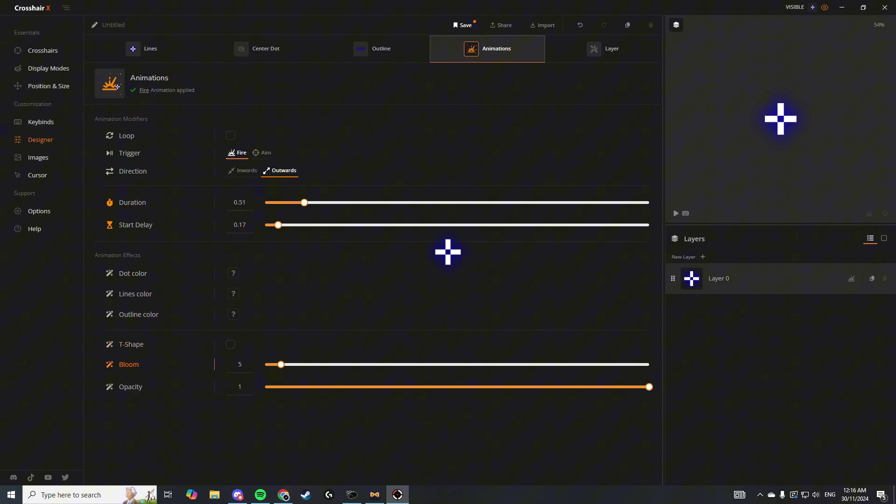
Step: Review the designer's layer settings and the image upload page
left_click(612, 49)
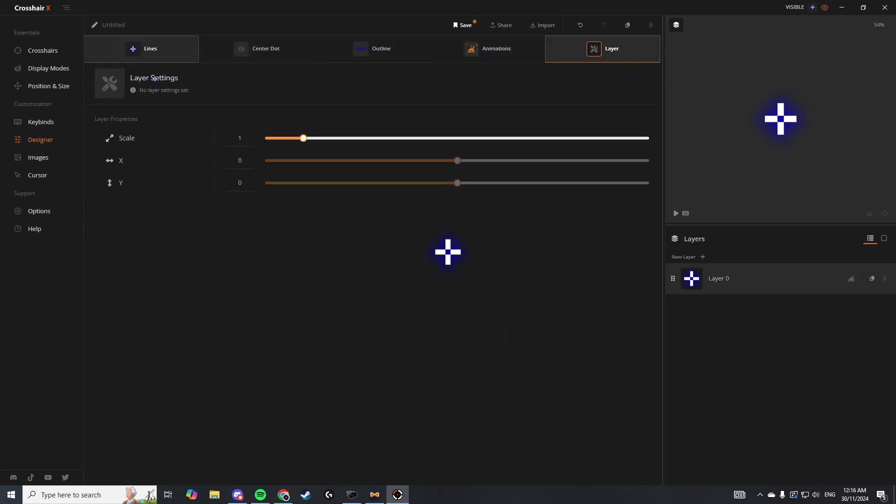
left_click(36, 157)
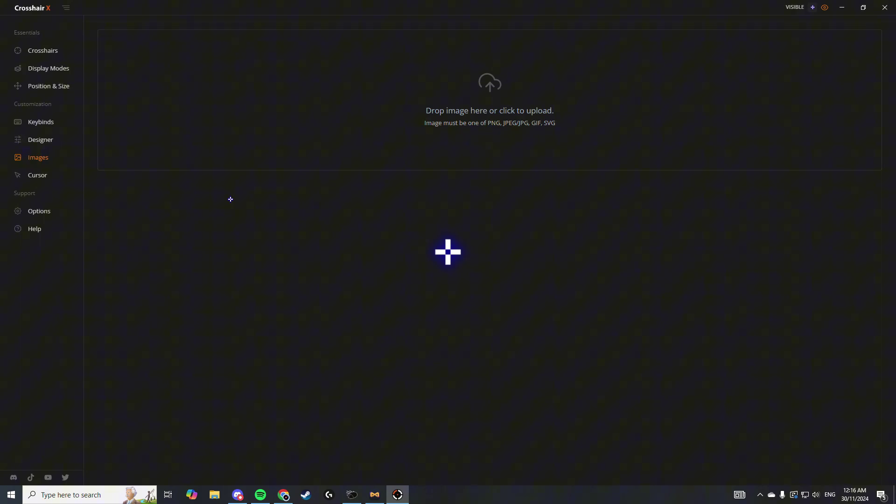
left_click(48, 68)
Step: Open the cursor settings and examine the list of selectable cursor states
left_click(38, 175)
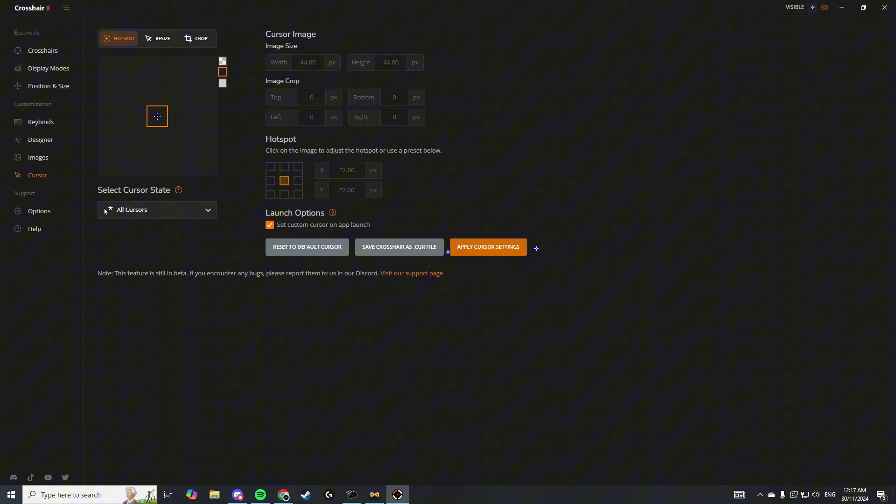
left_click(193, 216)
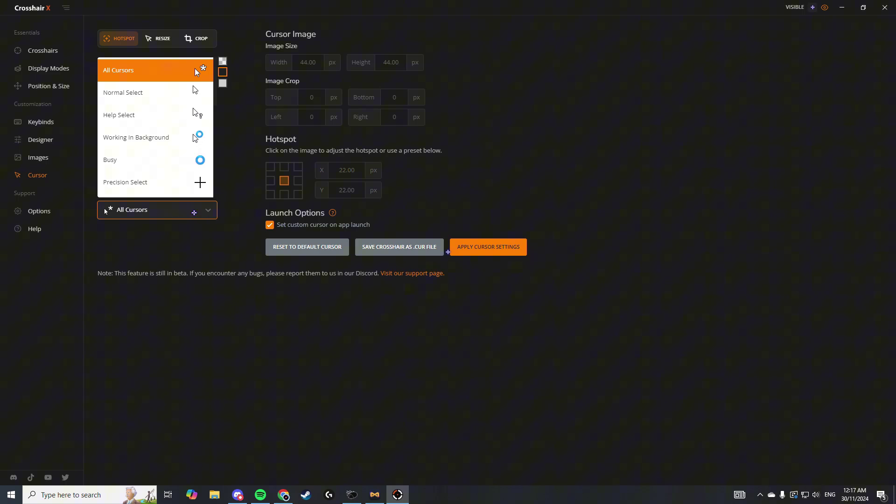
left_click(183, 215)
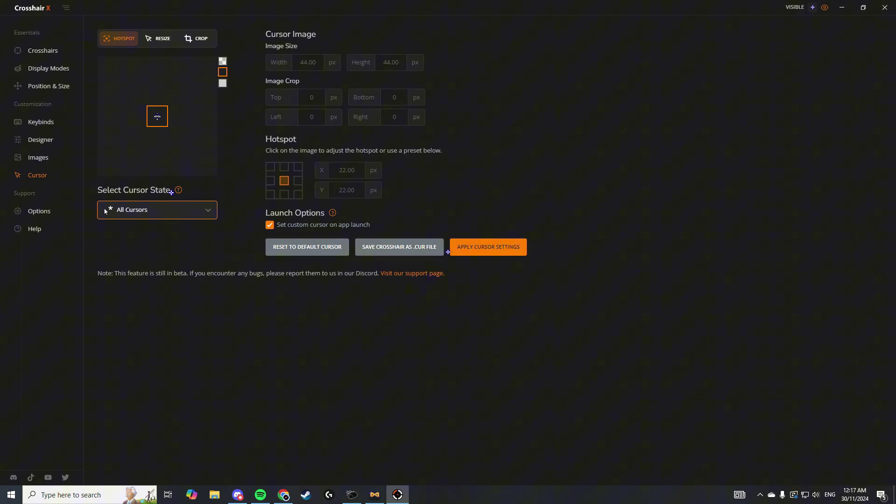
Step: Review the general options and the recording and streaming options
left_click(28, 211)
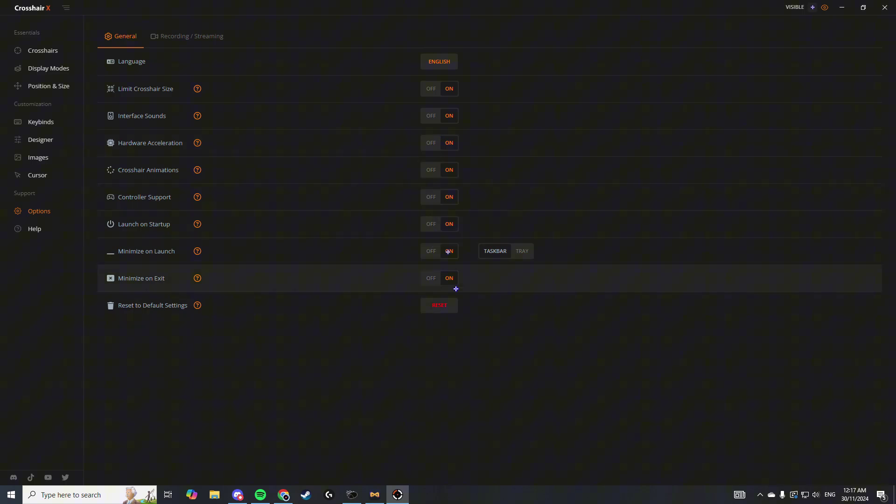
left_click(220, 35)
left_click(125, 37)
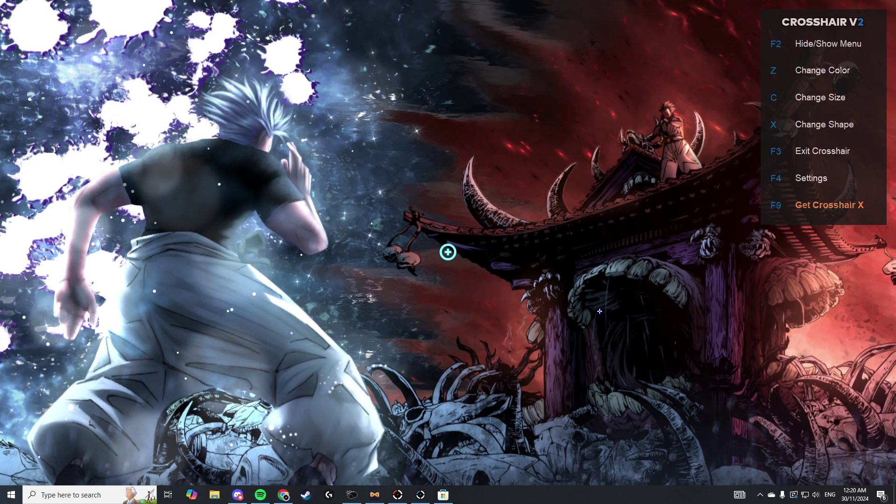
Step: Switch to the Microsoft Store to view the crosshair apps, and minimize it to return to the desktop
left_click(443, 495)
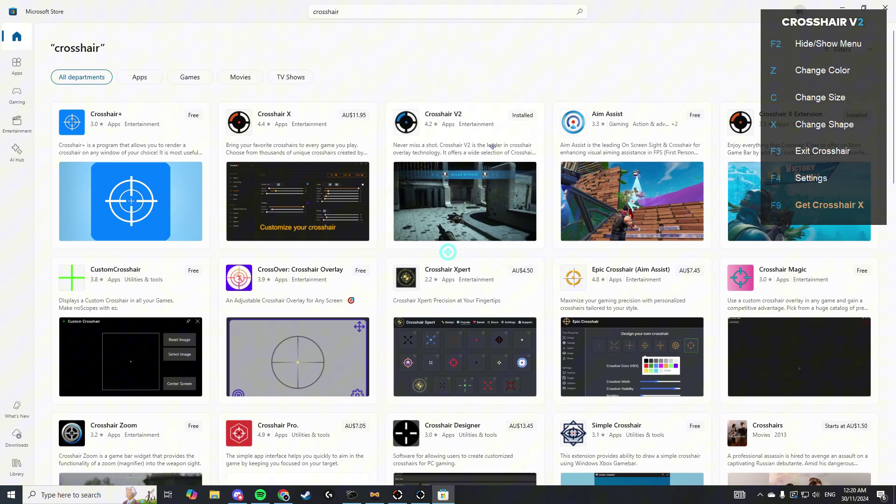
left_click(844, 8)
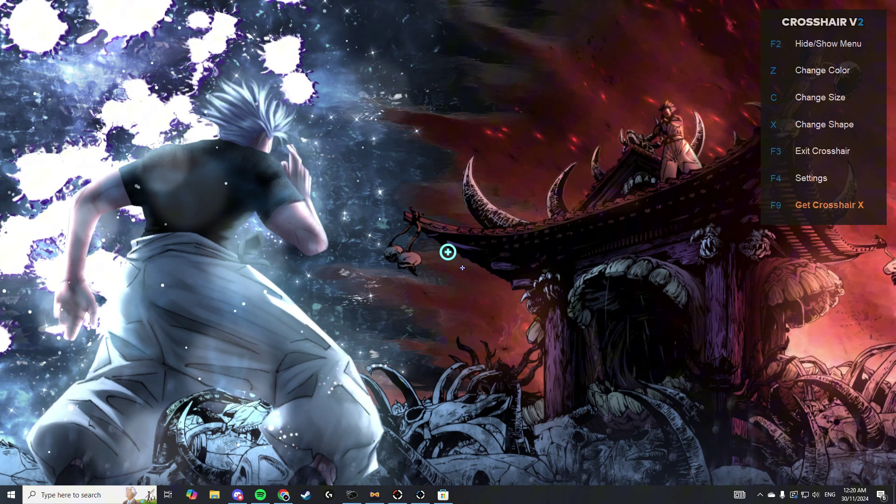
Step: Cycle the Crosshair V2 overlay through its shapes to a circled cross and reduce its size
key("x")
key("x")
key("x")
key("x")
key("x")
key("x")
key("x")
key("x")
key("c")
key("c")
key("c")
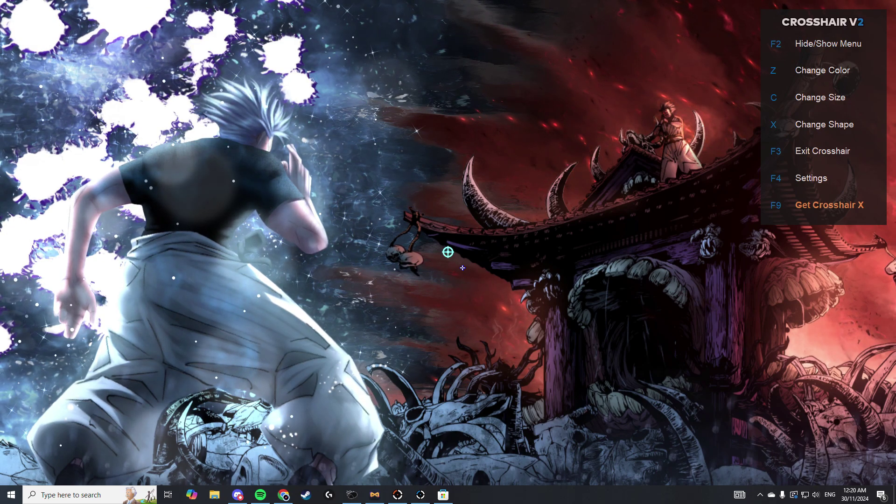
Step: Cycle the Crosshair V2 overlay through its colors until it is white
key("z")
key("z")
key("z")
key("z")
key("z")
key("z")
key("z")
key("z")
key("z")
key("z")
key("z")
key("z")
key("z")
key("z")
key("z")
key("z")
key("z")
key("z")
Step: Switch the overlay to a plain cross, shrink it to a tiny size and advance to the following shape
key("x")
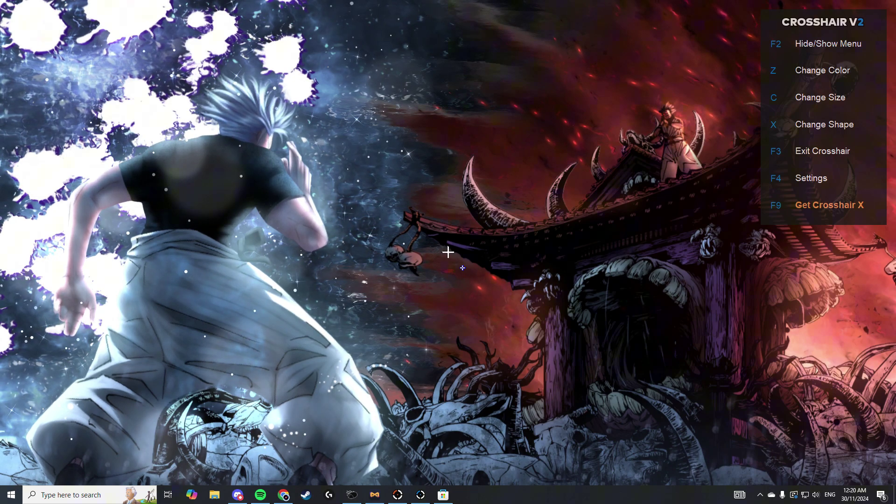
key("c")
key("c")
key("c")
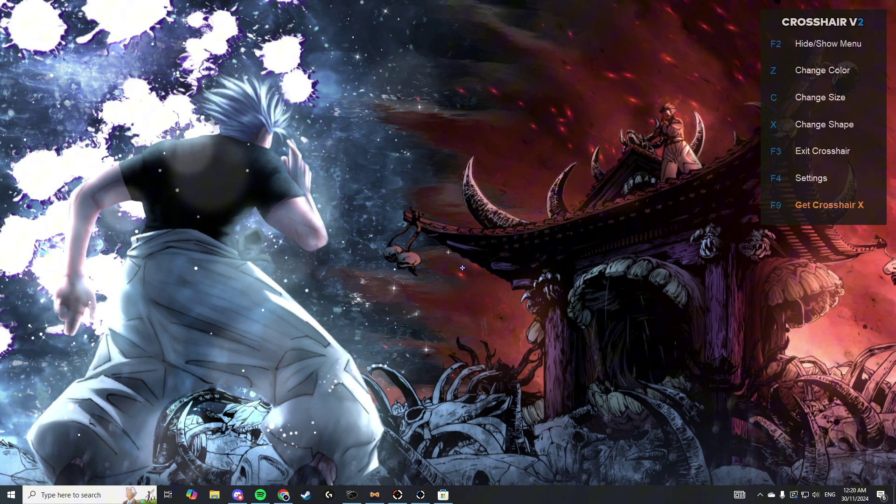
key("x")
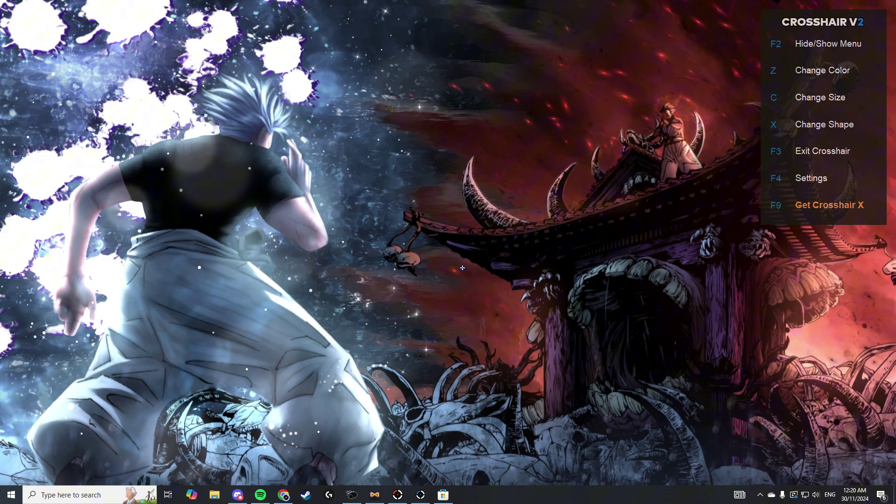